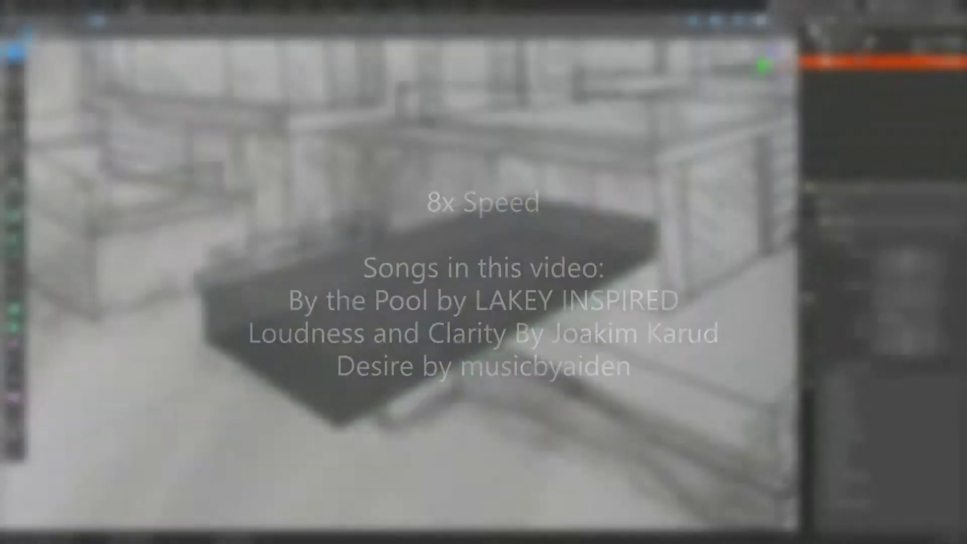
Step: Offset the ground slab's faces along their normals with Alt+S
{"action": "key", "text": "alt+s"}
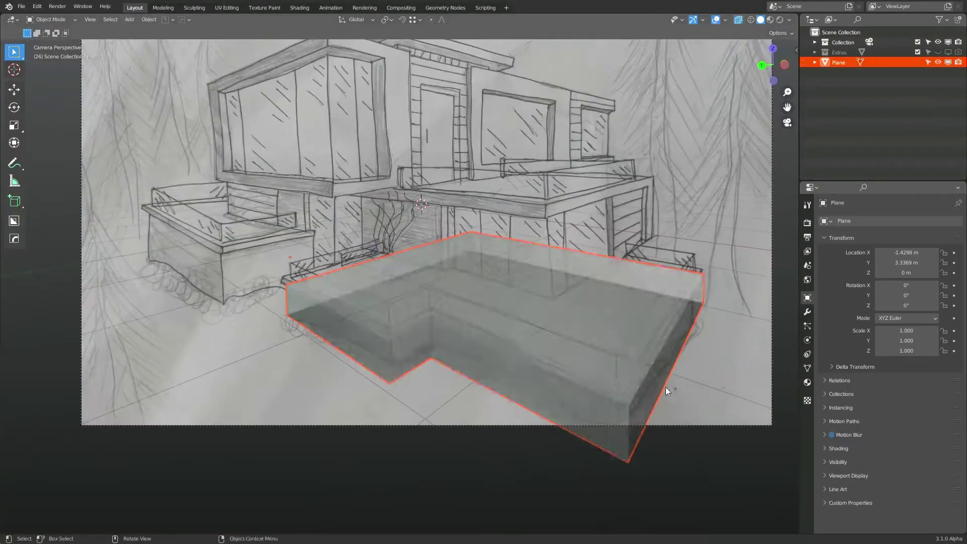
{"action": "scroll", "coordinate": [431, 371], "scroll_direction": "up", "scroll_amount": 3}
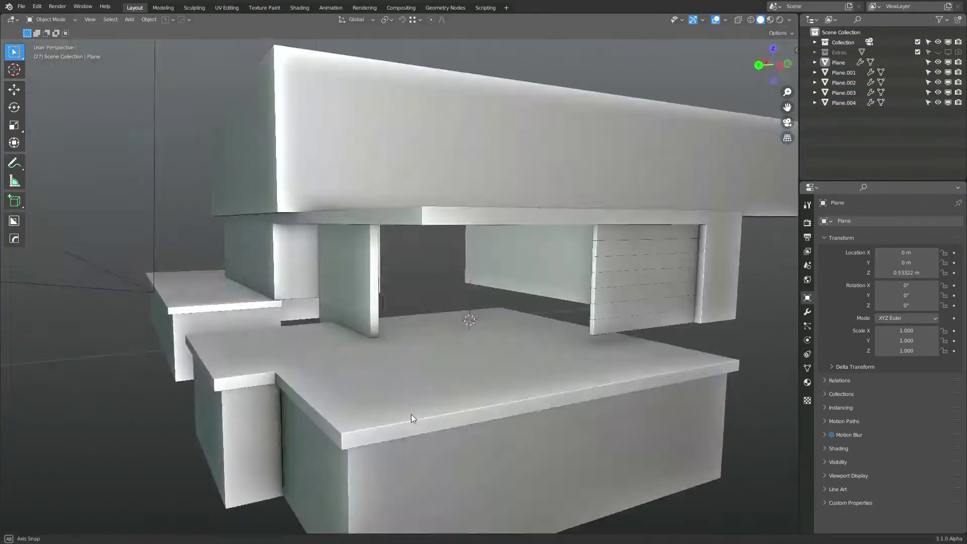
Step: Check the house through the scene camera, then orbit to a low exterior view in edge mode
{"action": "key", "text": "KP_0"}
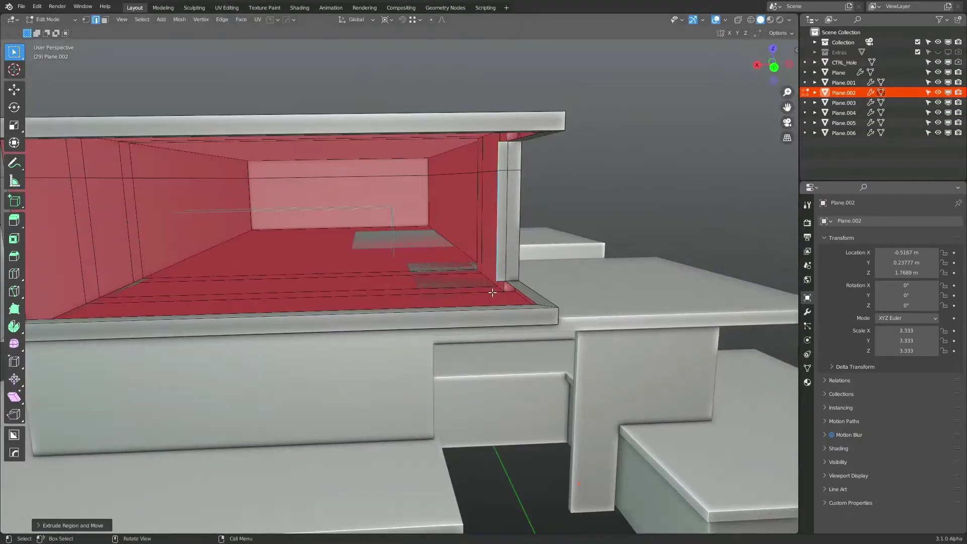
{"action": "key", "text": "2"}
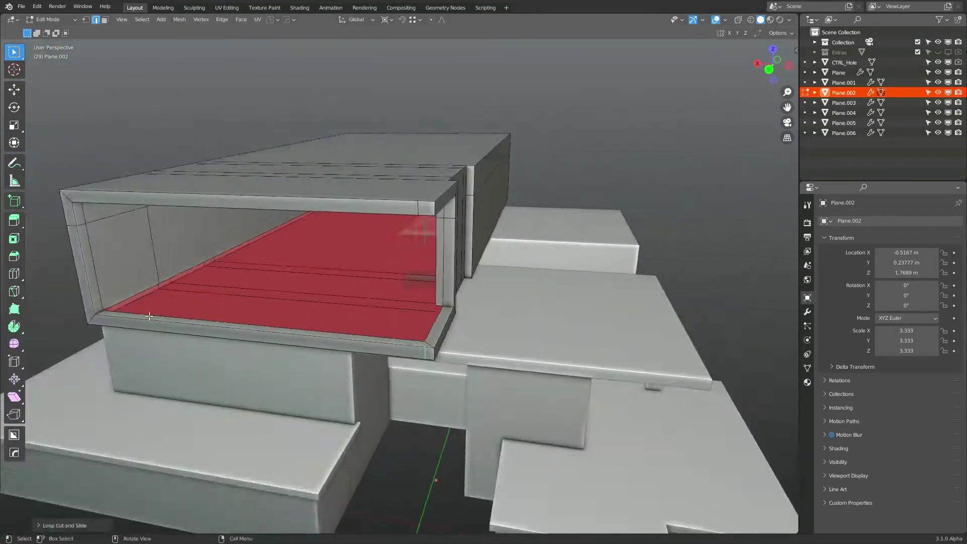
{"action": "middle_click_drag", "start_coordinate": [399, 162], "coordinate": [491, 282]}
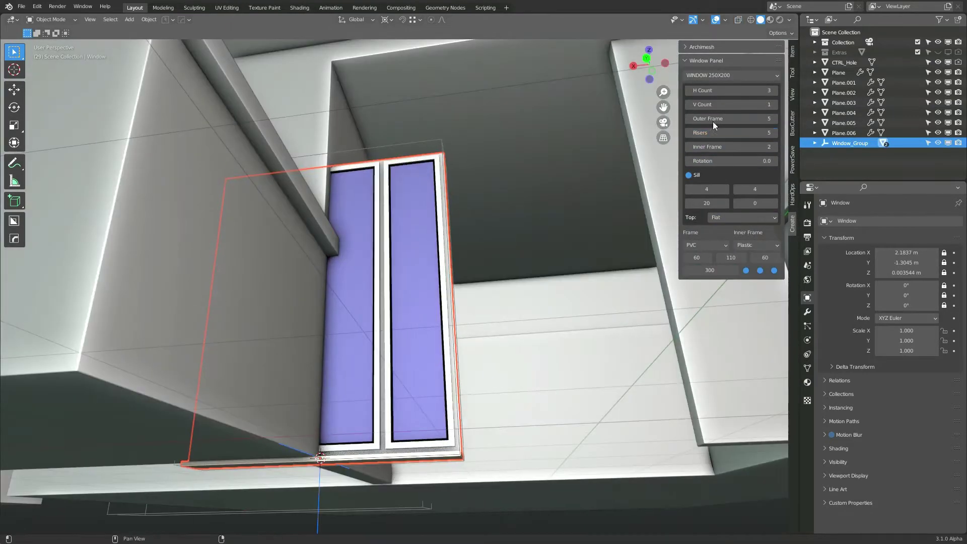
Step: Cut the window's horizontal pane count to 1 and add a Japanese curtain rail at wall Plane.003
{"action": "left_click_drag", "start_coordinate": [731, 91], "coordinate": [698, 90]}
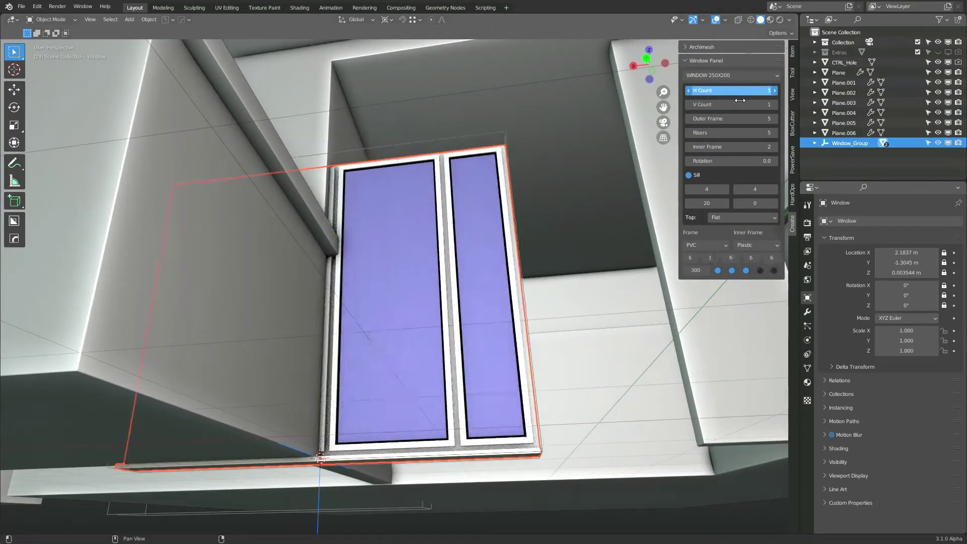
{"action": "left_click", "coordinate": [337, 314]}
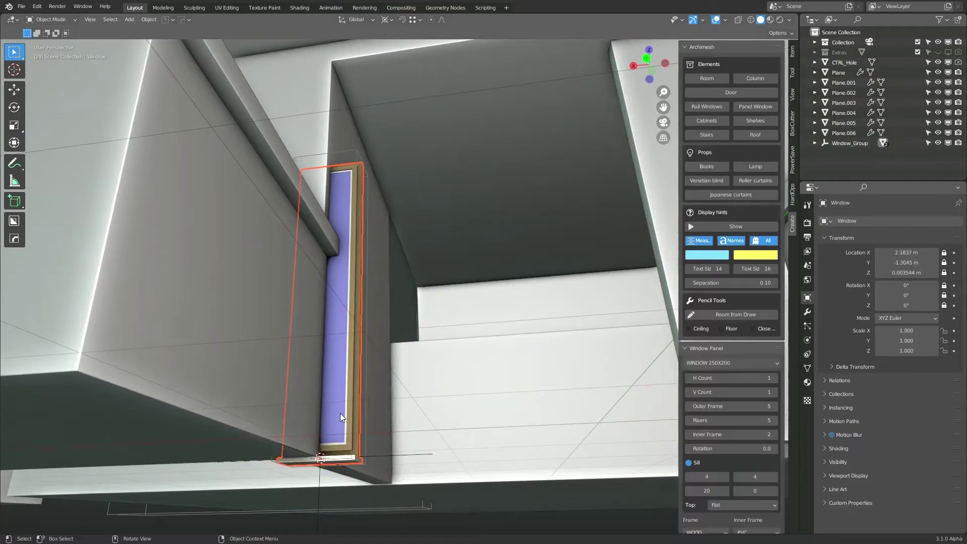
{"action": "left_click", "coordinate": [721, 195]}
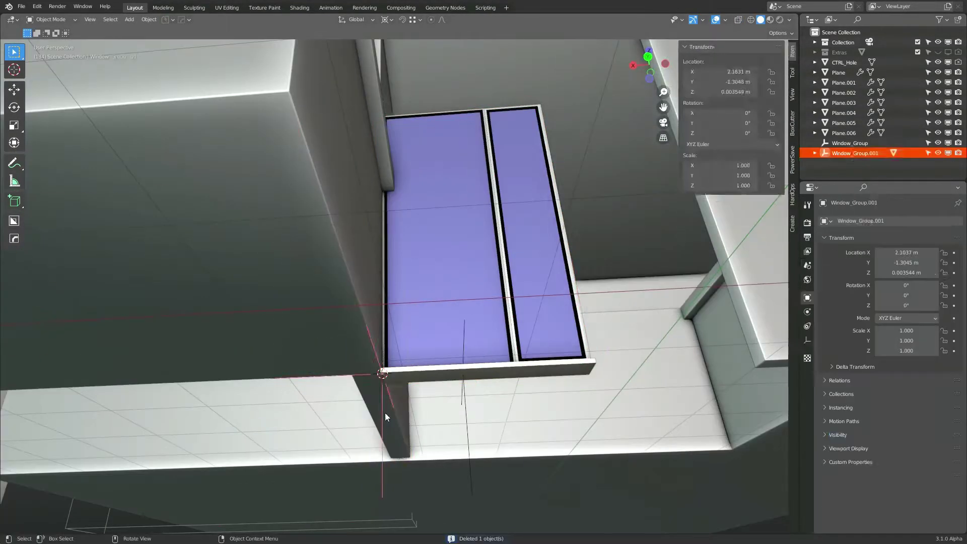
Step: Begin moving the window into another collection with M
{"action": "key", "text": "n"}
{"action": "key", "text": "m"}
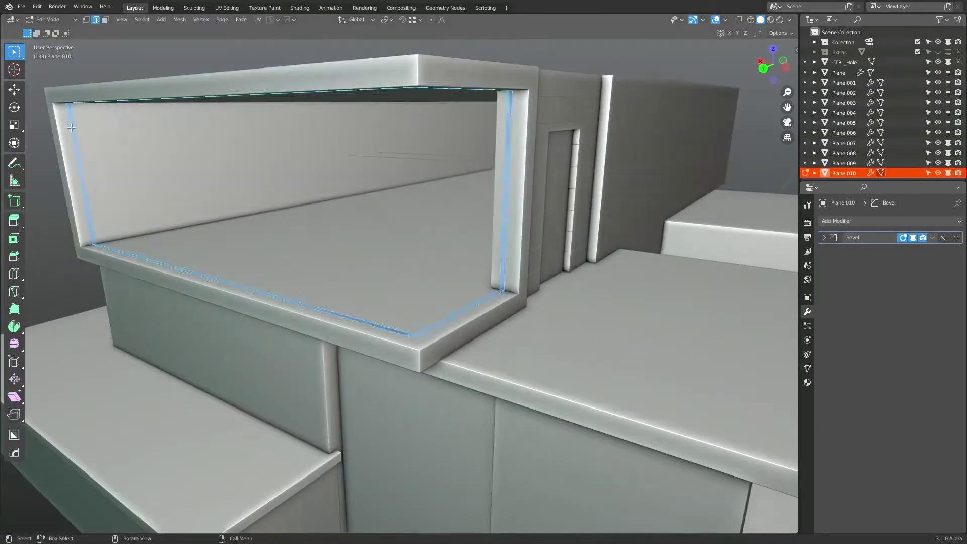
Step: Toggle X-ray on and off, then inset the selected wall face
{"action": "key", "text": "alt+z"}
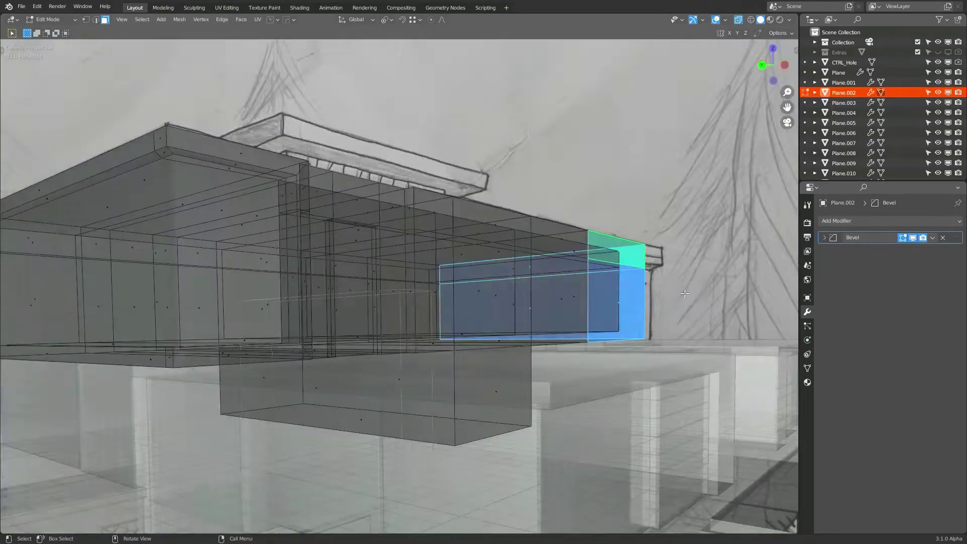
{"action": "key", "text": "alt+z"}
{"action": "key", "text": "i"}
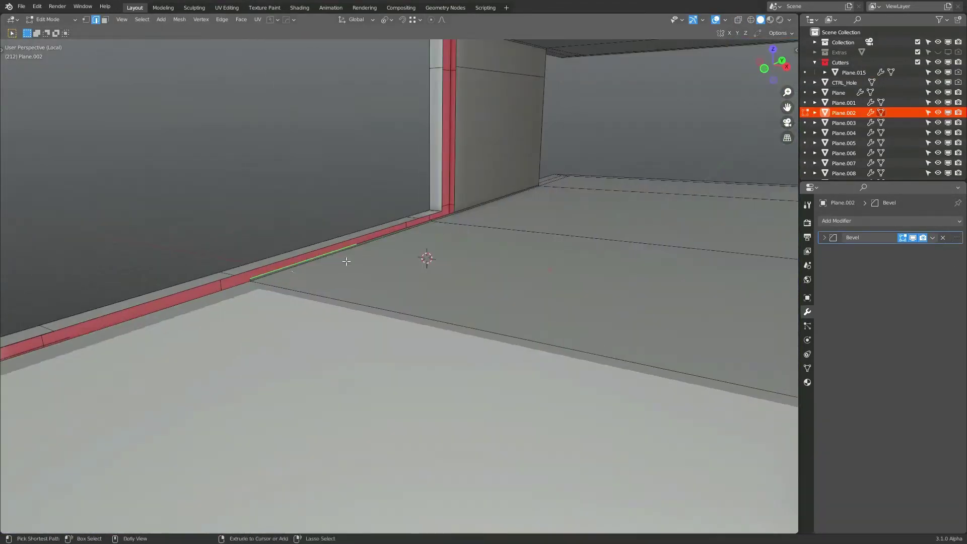
Step: Add a loop cut on the beam under the upper storey and dissolve the extra edges
{"action": "middle_click_drag", "start_coordinate": [260, 279], "coordinate": [222, 348]}
{"action": "key", "text": "ctrl+r"}
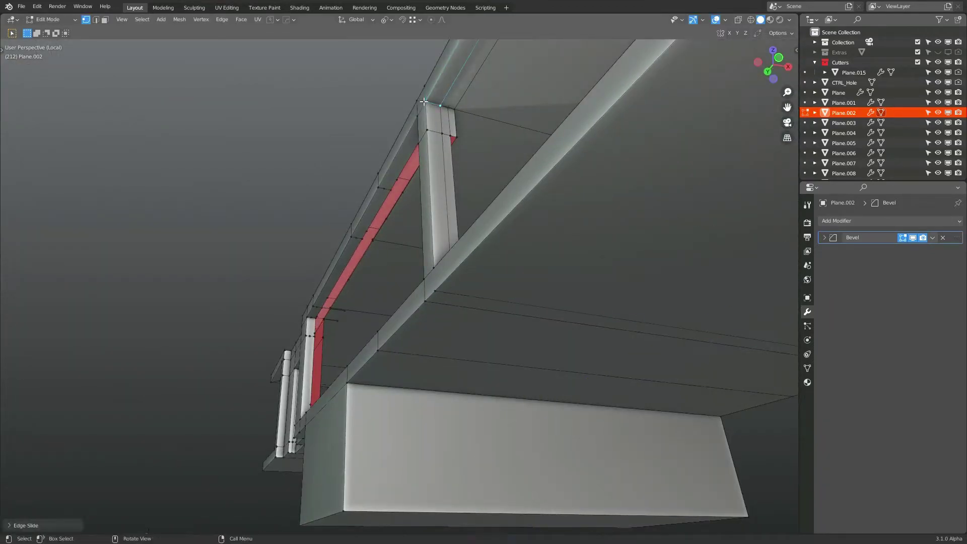
{"action": "middle_click_drag", "start_coordinate": [424, 102], "coordinate": [473, 328]}
{"action": "scroll", "coordinate": [539, 405], "scroll_direction": "up", "scroll_amount": 3}
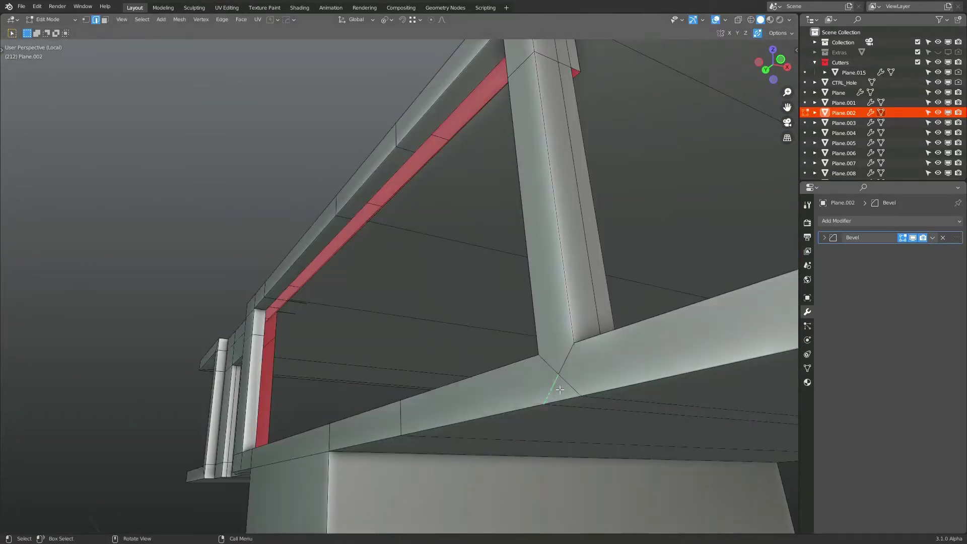
{"action": "mouse_move", "coordinate": [559, 389]}
{"action": "middle_mouse_down"}
{"action": "mouse_move", "coordinate": [669, 337]}
{"action": "mouse_move", "coordinate": [255, 295]}
{"action": "middle_mouse_up"}
{"action": "scroll", "coordinate": [161, 281], "scroll_direction": "up", "scroll_amount": 3}
{"action": "scroll", "coordinate": [205, 360], "scroll_direction": "up", "scroll_amount": 2}
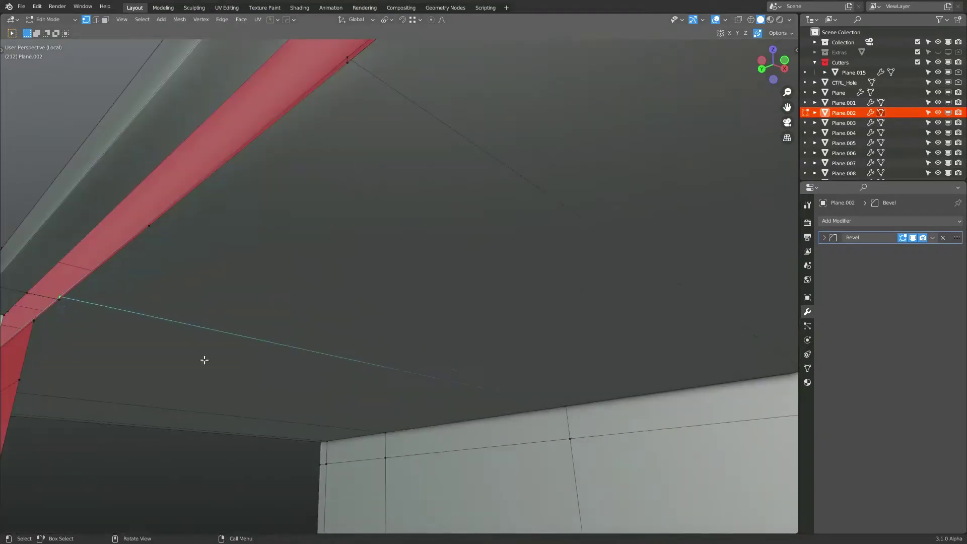
{"action": "key", "text": "ctrl+x"}
Step: Check the bevel in Object Mode from a wide exterior view
{"action": "middle_click_drag", "start_coordinate": [76, 318], "coordinate": [198, 264]}
{"action": "scroll", "coordinate": [198, 264], "scroll_direction": "down", "scroll_amount": 3}
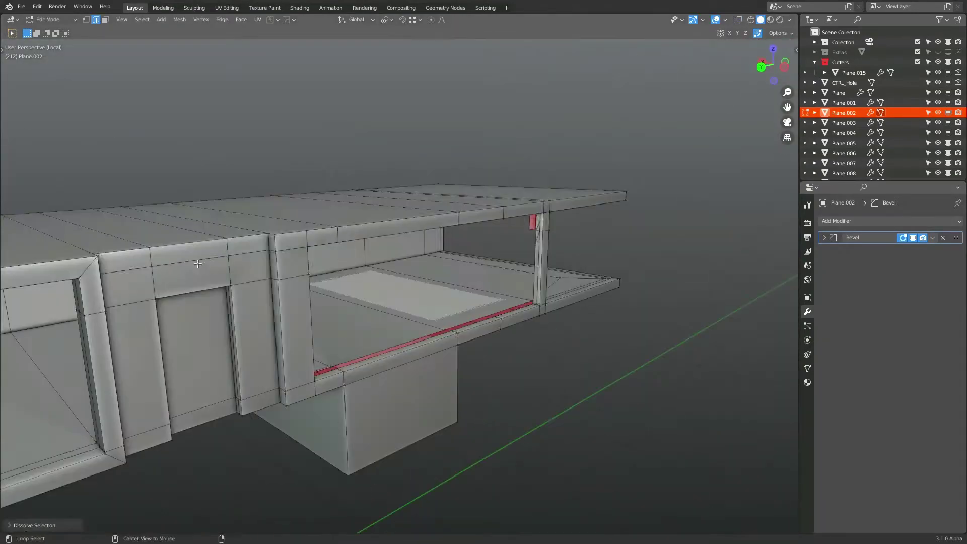
{"action": "key", "text": "Tab"}
{"action": "scroll", "coordinate": [303, 294], "scroll_direction": "up", "scroll_amount": 3}
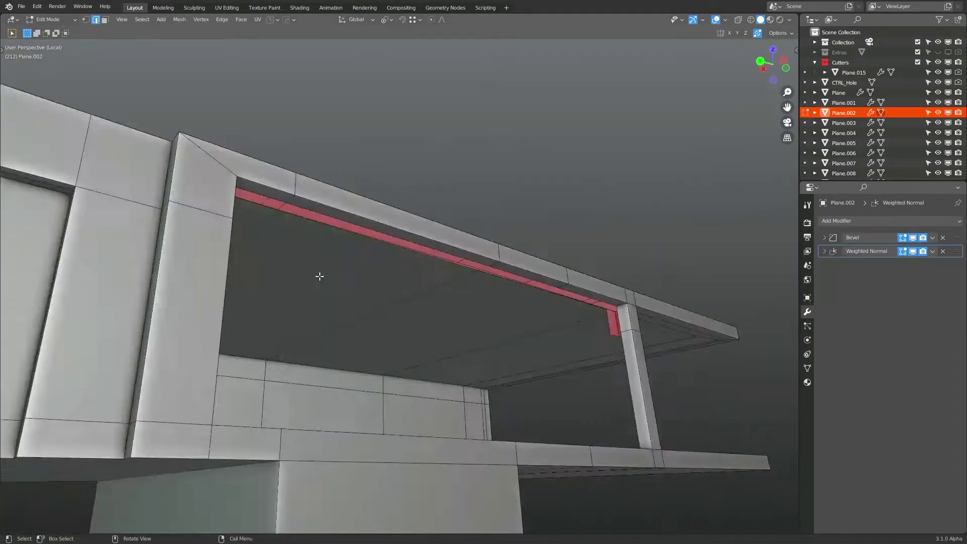
{"action": "scroll", "coordinate": [421, 389], "scroll_direction": "up", "scroll_amount": 3}
{"action": "scroll", "coordinate": [421, 389], "scroll_direction": "up", "scroll_amount": 2}
{"action": "scroll", "coordinate": [421, 389], "scroll_direction": "down", "scroll_amount": 2}
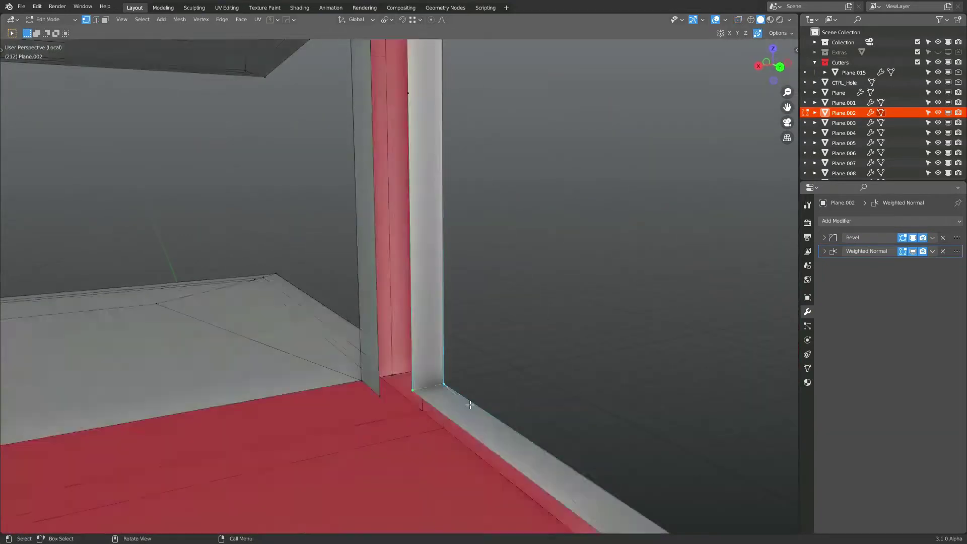
{"action": "scroll", "coordinate": [443, 335], "scroll_direction": "down", "scroll_amount": 4}
Step: Merge the vertices at the column top and dissolve the extra edges under the roof
{"action": "mouse_move", "coordinate": [443, 335]}
{"action": "middle_mouse_down"}
{"action": "mouse_move", "coordinate": [130, 178]}
{"action": "mouse_move", "coordinate": [554, 130]}
{"action": "mouse_move", "coordinate": [165, 206]}
{"action": "middle_mouse_up"}
{"action": "scroll", "coordinate": [129, 177], "scroll_direction": "up", "scroll_amount": 4}
{"action": "key", "text": "m"}
{"action": "left_click", "coordinate": [554, 130]}
{"action": "key", "text": "ctrl+x"}
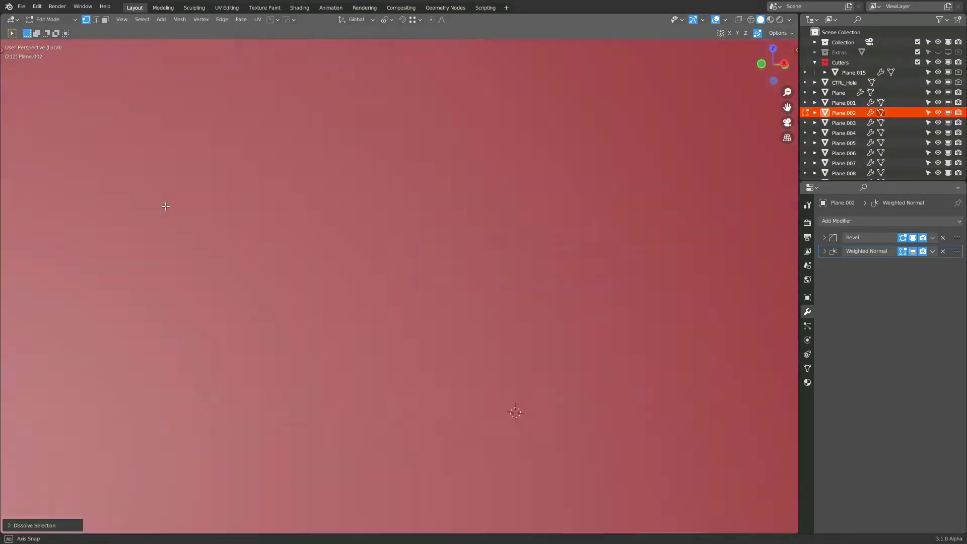
{"action": "scroll", "coordinate": [165, 206], "scroll_direction": "down", "scroll_amount": 5}
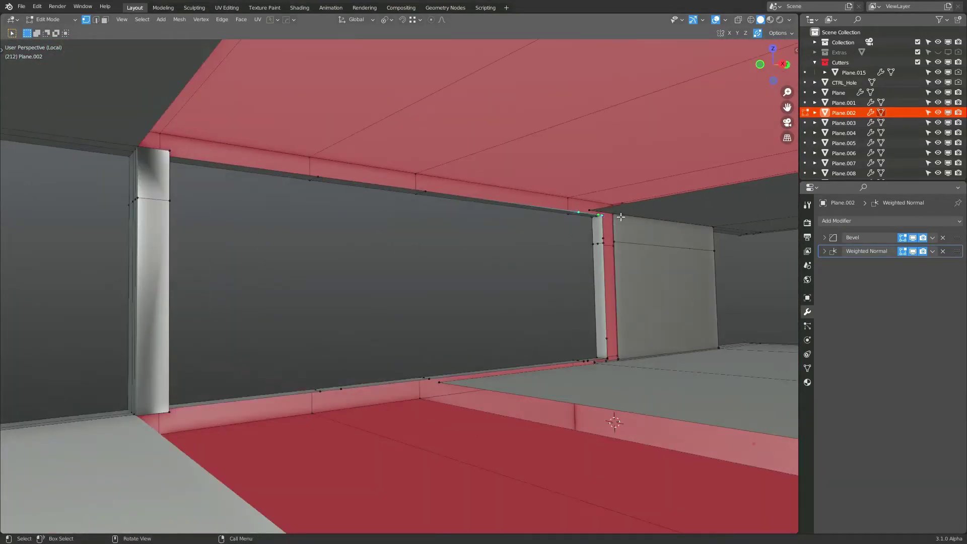
Step: Select the floor face and the column-base vertices using X-ray around the column
{"action": "middle_click_drag", "start_coordinate": [165, 207], "coordinate": [633, 195]}
{"action": "scroll", "coordinate": [337, 129], "scroll_direction": "up", "scroll_amount": 3}
{"action": "scroll", "coordinate": [337, 129], "scroll_direction": "down", "scroll_amount": 4}
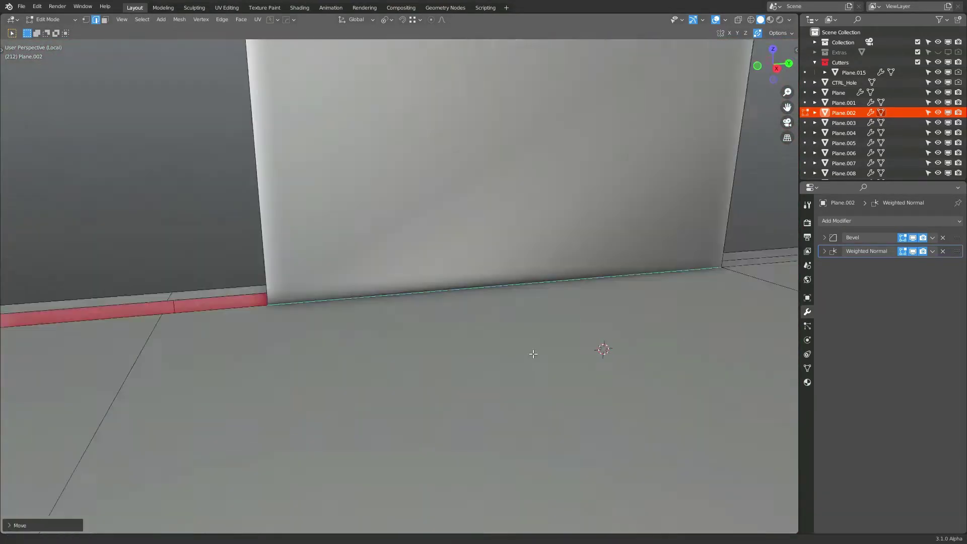
{"action": "middle_click_drag", "start_coordinate": [534, 352], "coordinate": [468, 329]}
{"action": "left_click", "coordinate": [525, 328]}
{"action": "key", "text": "alt+z"}
{"action": "left_click", "coordinate": [502, 298]}
{"action": "key", "text": "alt+z"}
{"action": "scroll", "coordinate": [502, 299], "scroll_direction": "down", "scroll_amount": 5}
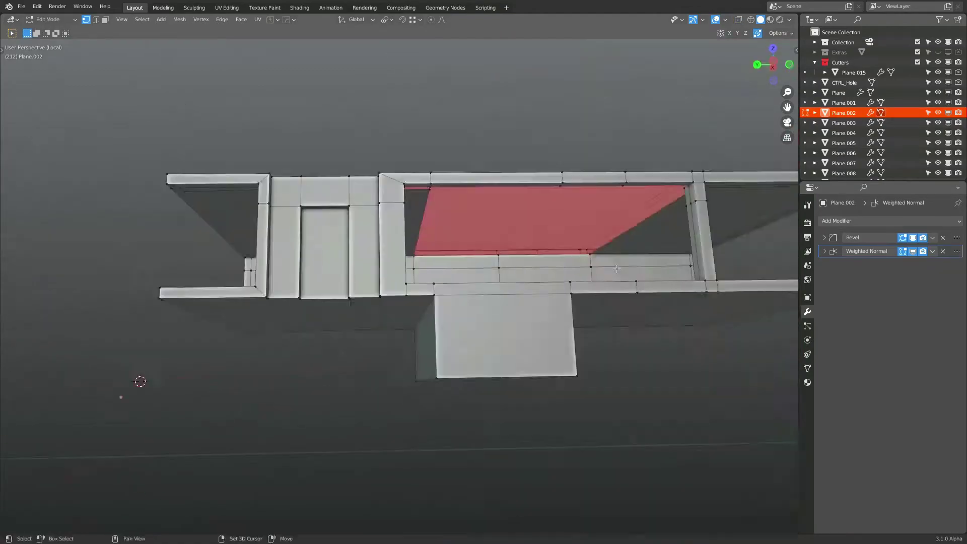
{"action": "scroll", "coordinate": [502, 299], "scroll_direction": "up", "scroll_amount": 4}
{"action": "mouse_move", "coordinate": [502, 299]}
{"action": "middle_mouse_down"}
{"action": "mouse_move", "coordinate": [218, 290]}
{"action": "mouse_move", "coordinate": [454, 302]}
{"action": "middle_mouse_up"}
{"action": "scroll", "coordinate": [218, 290], "scroll_direction": "up", "scroll_amount": 3}
Step: Select the floor faces in face mode and look up under the ceiling
{"action": "key", "text": "2"}
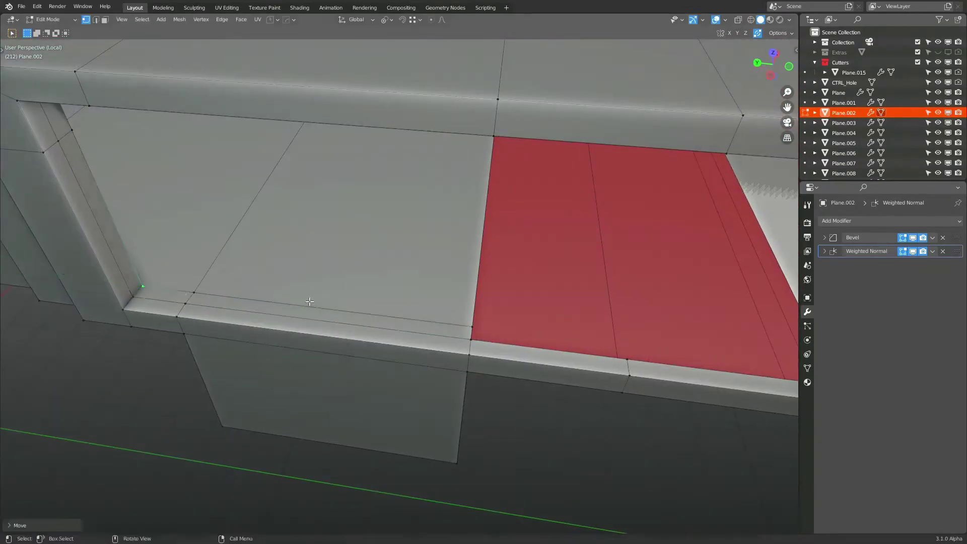
{"action": "key", "text": "3"}
{"action": "scroll", "coordinate": [454, 302], "scroll_direction": "down", "scroll_amount": 3}
{"action": "scroll", "coordinate": [454, 302], "scroll_direction": "up", "scroll_amount": 3}
{"action": "left_click", "coordinate": [642, 368]}
{"action": "scroll", "coordinate": [645, 403], "scroll_direction": "down", "scroll_amount": 4}
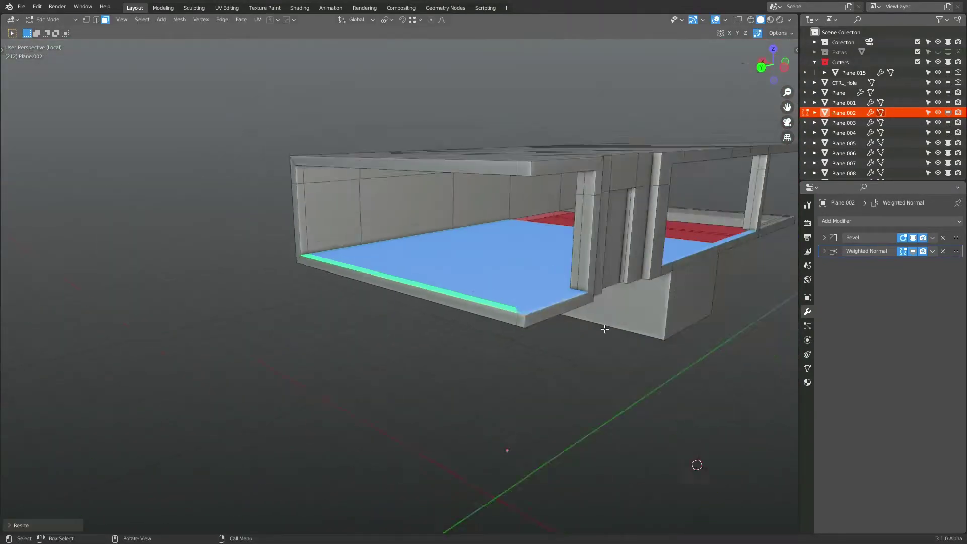
{"action": "mouse_move", "coordinate": [649, 433]}
{"action": "middle_mouse_down"}
{"action": "mouse_move", "coordinate": [96, 328]}
{"action": "mouse_move", "coordinate": [219, 163]}
{"action": "mouse_move", "coordinate": [414, 452]}
{"action": "middle_mouse_up"}
{"action": "scroll", "coordinate": [96, 329], "scroll_direction": "up", "scroll_amount": 4}
Step: Inspect the underside of the ceiling slab in vertex and edge modes, then exit local view
{"action": "key", "text": "2"}
{"action": "key", "text": "1"}
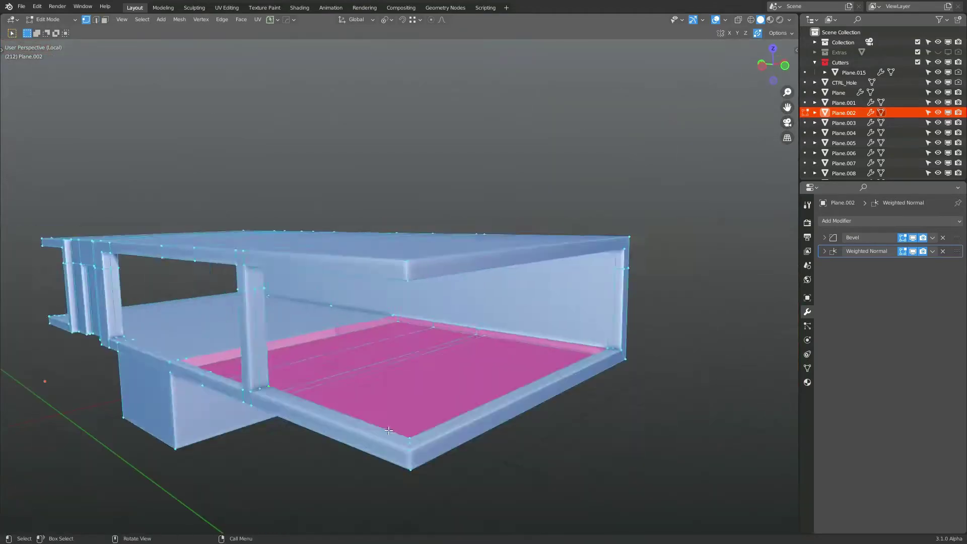
{"action": "scroll", "coordinate": [414, 452], "scroll_direction": "up", "scroll_amount": 3}
{"action": "mouse_move", "coordinate": [414, 395]}
{"action": "middle_mouse_down"}
{"action": "mouse_move", "coordinate": [295, 410]}
{"action": "mouse_move", "coordinate": [454, 368]}
{"action": "mouse_move", "coordinate": [388, 185]}
{"action": "mouse_move", "coordinate": [303, 211]}
{"action": "middle_mouse_up"}
{"action": "key", "text": "2"}
{"action": "key", "text": "KP_Divide"}
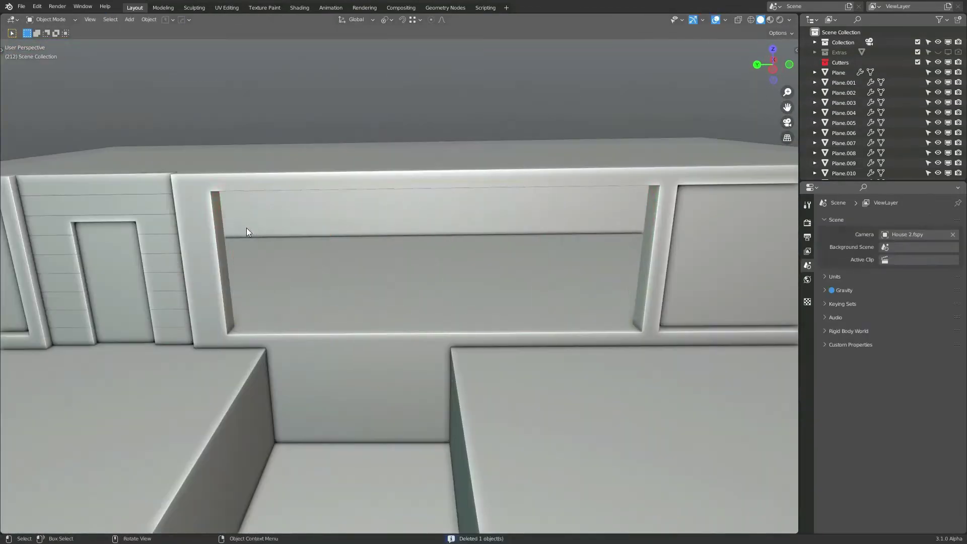
Step: Select the window-opening edge loop, merge a duplicate vertex, and edit cutter Plane.015
{"action": "key", "text": "alt+z"}
{"action": "key", "text": "3"}
{"action": "middle_click_drag", "start_coordinate": [497, 168], "coordinate": [557, 178]}
{"action": "key", "text": "2"}
{"action": "left_click", "coordinate": [558, 178], "text": "alt"}
{"action": "key", "text": "alt+z"}
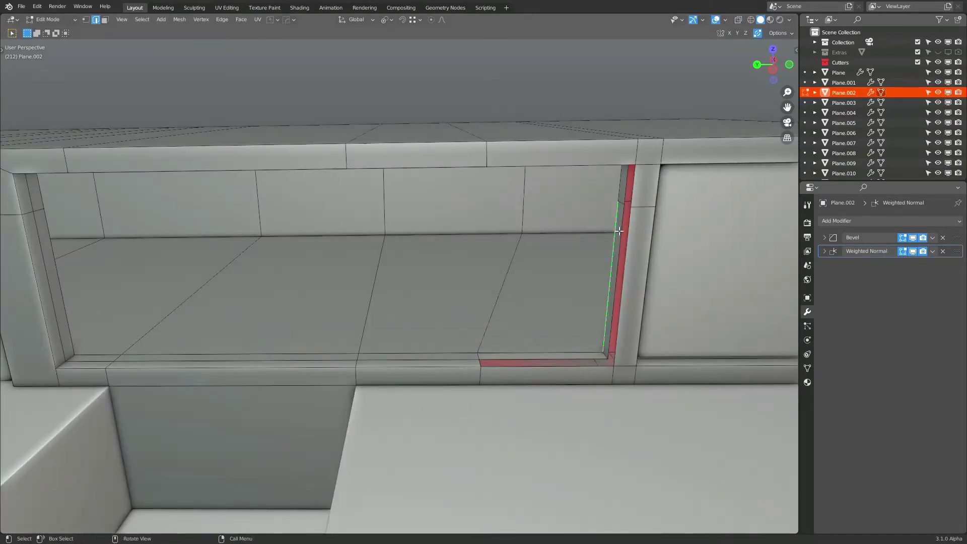
{"action": "key", "text": "alt+z"}
{"action": "key", "text": "alt+z"}
{"action": "middle_click_drag", "start_coordinate": [627, 335], "coordinate": [555, 328]}
{"action": "key", "text": "alt+q"}
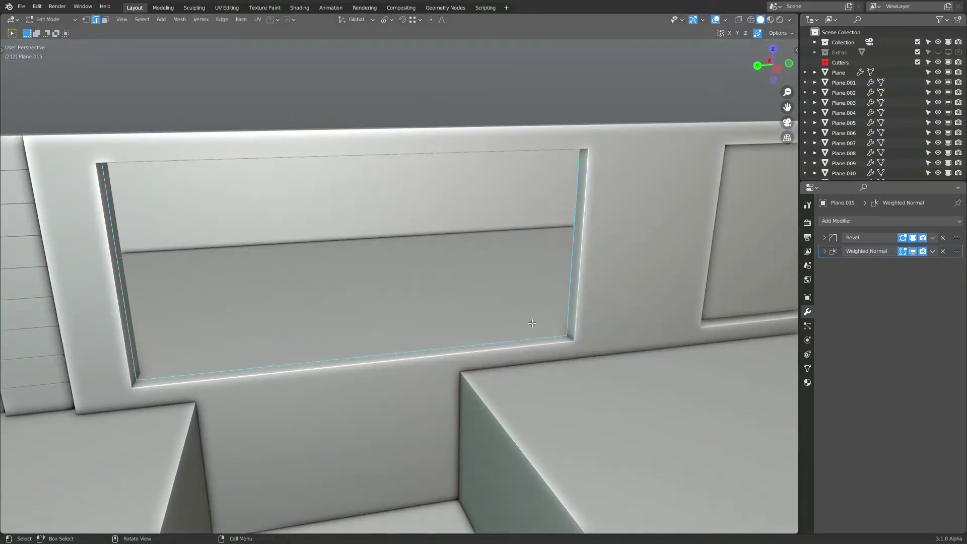
{"action": "key", "text": "Tab"}
{"action": "scroll", "coordinate": [631, 347], "scroll_direction": "down", "scroll_amount": 10}
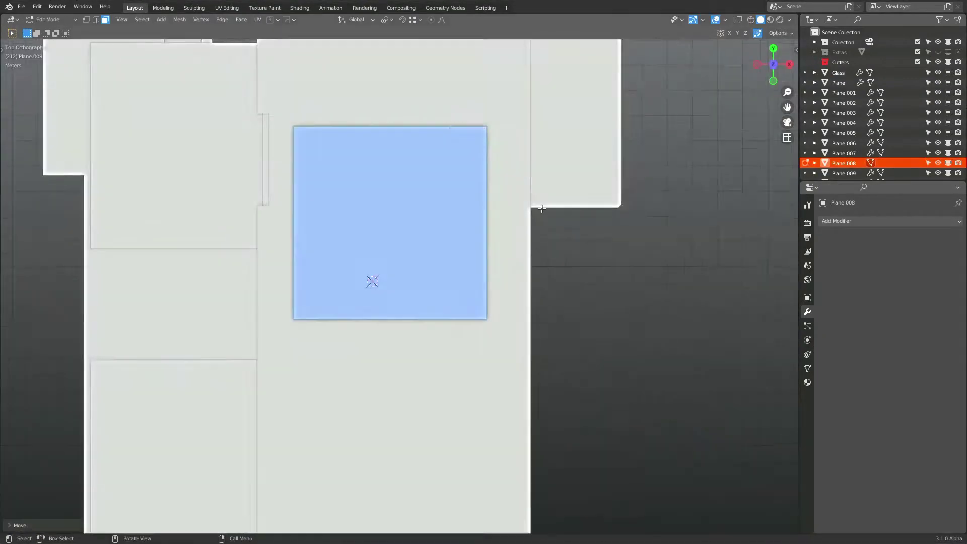
Step: From camera view, adjust the roof piece's bevel to 0.00225 m with 3 segments
{"action": "key", "text": "KP_0"}
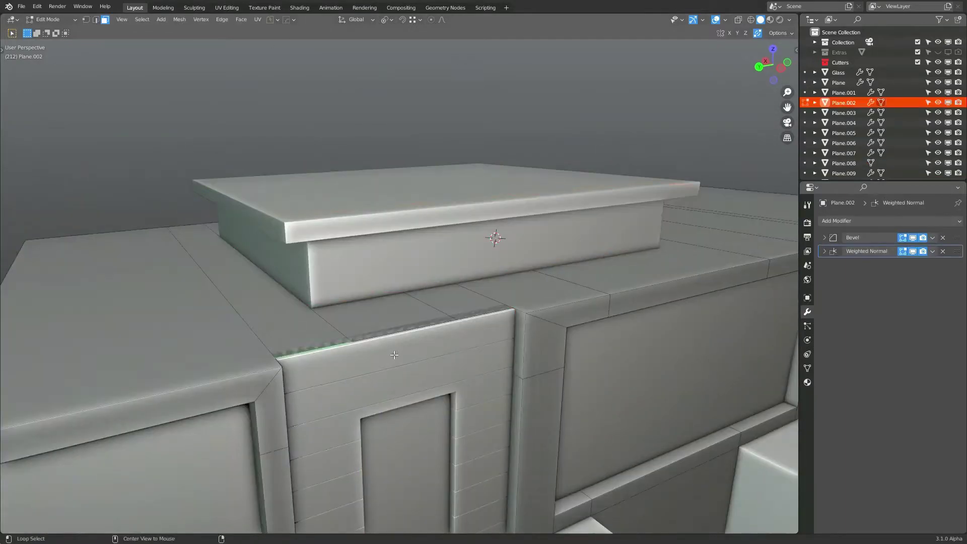
{"action": "key", "text": "ctrl+b"}
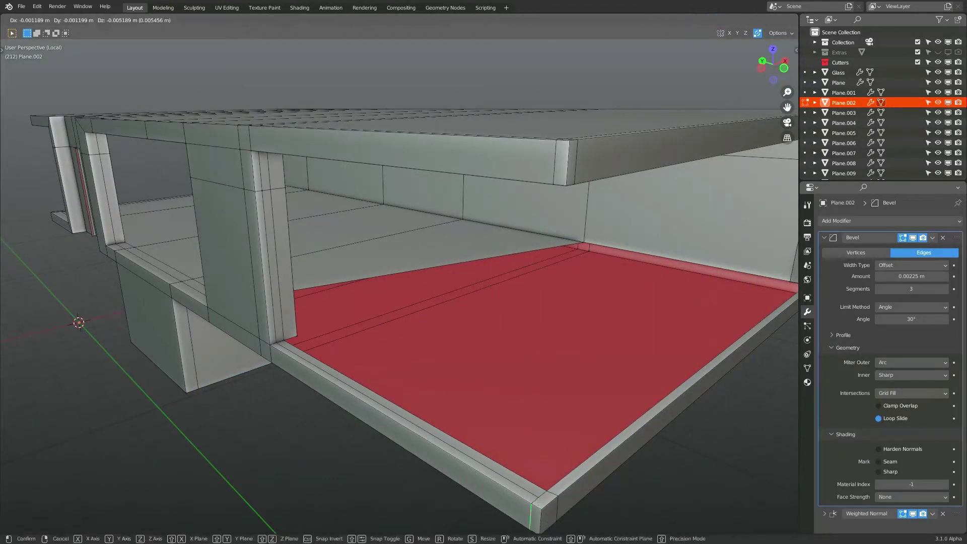
Step: Dissolve the red ceiling face and exit local view to show the whole house
{"action": "key", "text": "Return"}
{"action": "mouse_move", "coordinate": [282, 211]}
{"action": "middle_mouse_down"}
{"action": "mouse_move", "coordinate": [307, 175]}
{"action": "mouse_move", "coordinate": [729, 418]}
{"action": "mouse_move", "coordinate": [317, 170]}
{"action": "mouse_move", "coordinate": [246, 278]}
{"action": "middle_mouse_up"}
{"action": "key", "text": "alt+z"}
{"action": "key", "text": "alt+z"}
{"action": "key", "text": "ctrl+x"}
{"action": "key", "text": "1"}
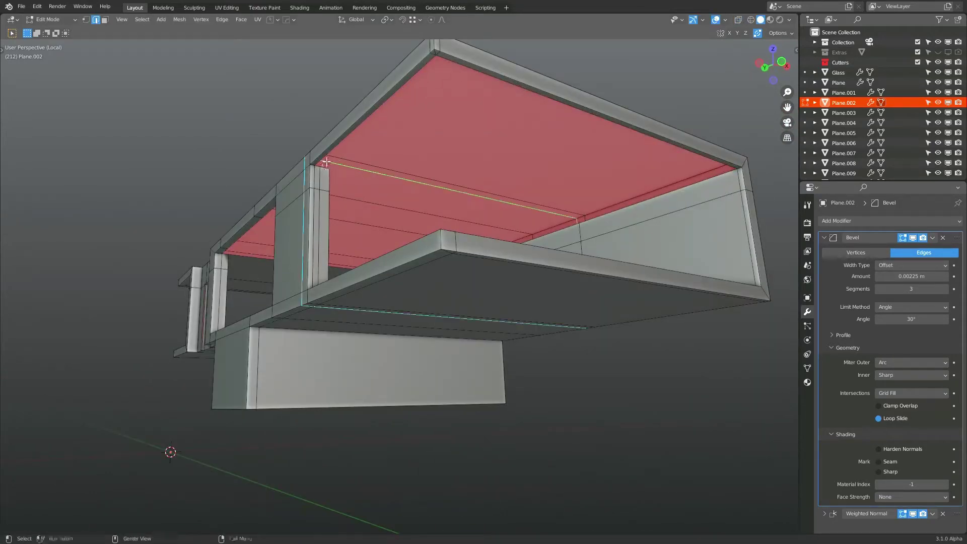
{"action": "key", "text": "1"}
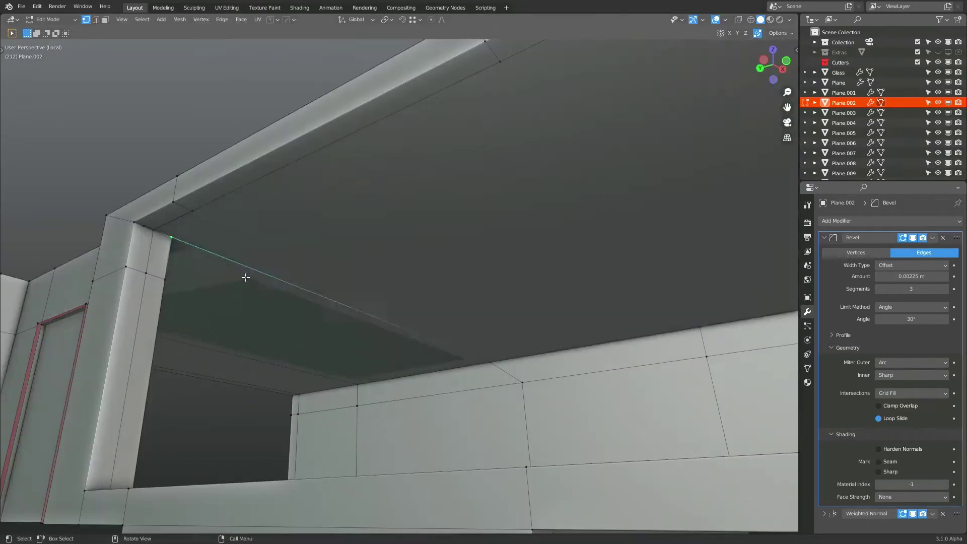
{"action": "key", "text": "KP_Divide"}
{"action": "key", "text": "3"}
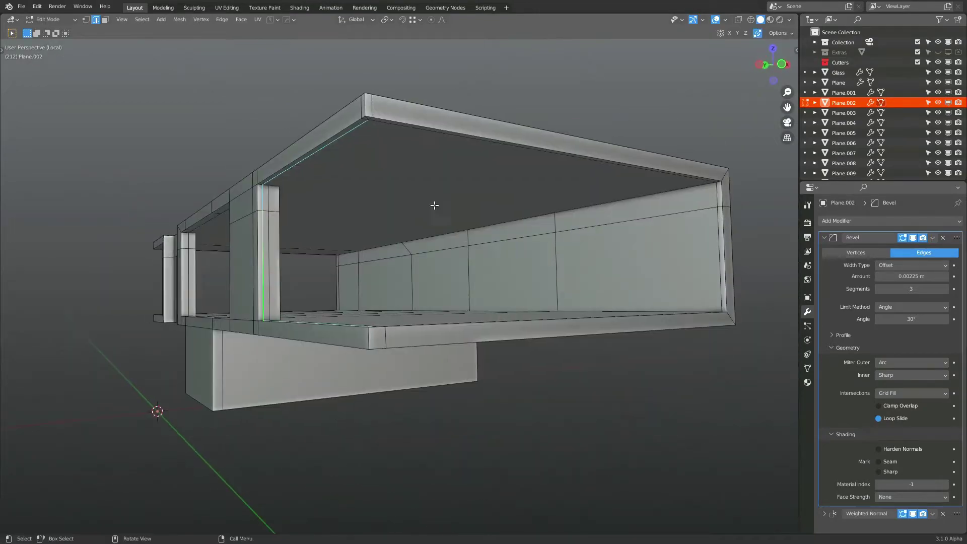
Step: Nudge the window-frame edge along X, return to Object Mode, and select the window box's edge loop
{"action": "mouse_move", "coordinate": [434, 207]}
{"action": "middle_mouse_down"}
{"action": "mouse_move", "coordinate": [288, 116]}
{"action": "mouse_move", "coordinate": [219, 218]}
{"action": "mouse_move", "coordinate": [303, 328]}
{"action": "middle_mouse_up"}
{"action": "scroll", "coordinate": [287, 115], "scroll_direction": "down", "scroll_amount": 5}
{"action": "scroll", "coordinate": [335, 359], "scroll_direction": "up", "scroll_amount": 5}
{"action": "key", "text": "g"}
{"action": "key", "text": "x"}
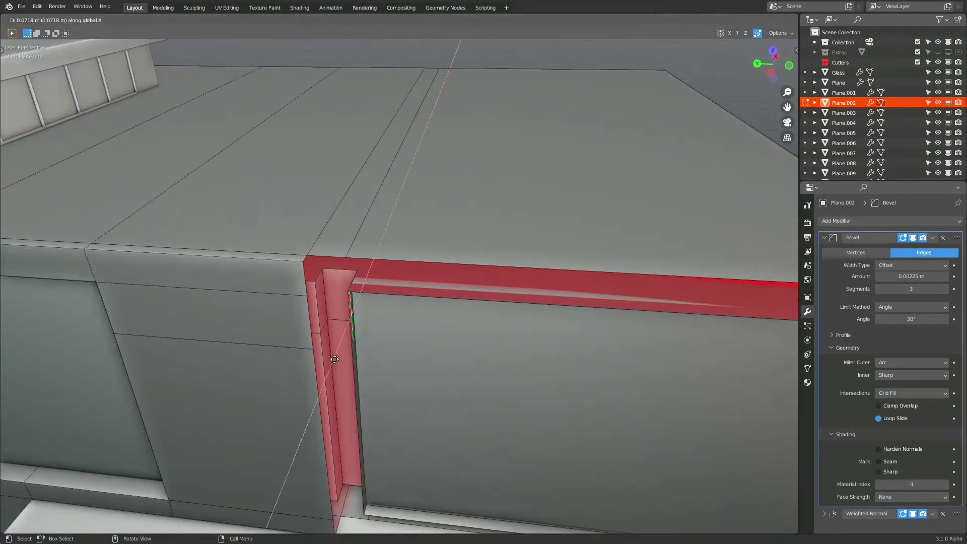
{"action": "mouse_move", "coordinate": [313, 275]}
{"action": "middle_mouse_down"}
{"action": "mouse_move", "coordinate": [352, 303]}
{"action": "mouse_move", "coordinate": [673, 393]}
{"action": "mouse_move", "coordinate": [385, 363]}
{"action": "middle_mouse_up"}
{"action": "scroll", "coordinate": [352, 303], "scroll_direction": "up", "scroll_amount": 3}
{"action": "scroll", "coordinate": [353, 302], "scroll_direction": "down", "scroll_amount": 5}
{"action": "scroll", "coordinate": [673, 393], "scroll_direction": "down", "scroll_amount": 4}
{"action": "key", "text": "Tab"}
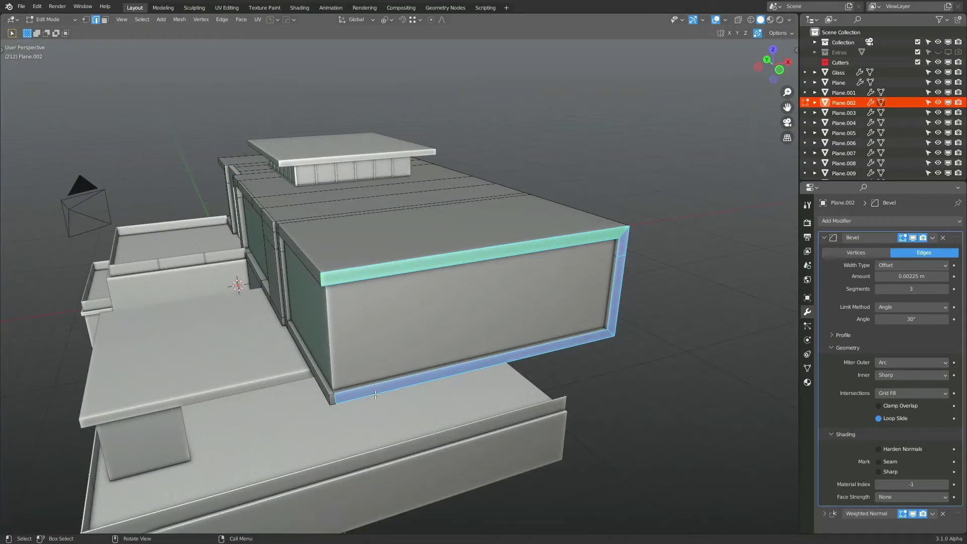
{"action": "middle_click_drag", "start_coordinate": [375, 395], "coordinate": [516, 426]}
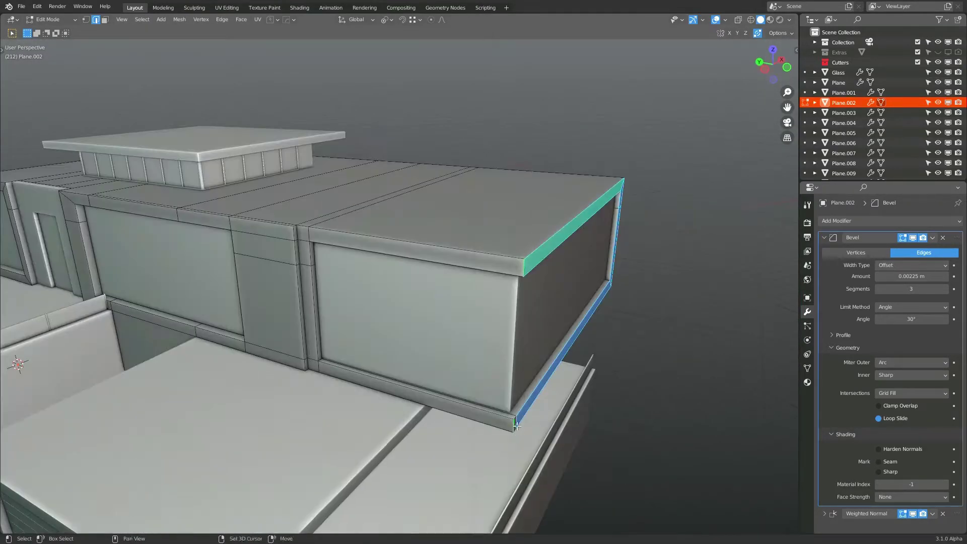
{"action": "left_click", "coordinate": [549, 289], "text": "alt"}
Step: Dice the window box with 8 Z cuts, then box-select its lower-corner vertices from the left view
{"action": "key", "text": "alt+z"}
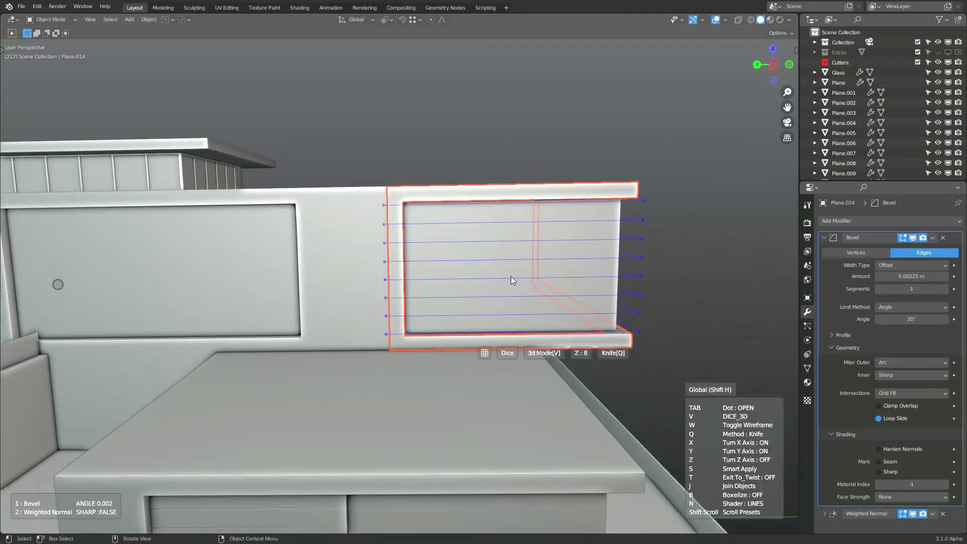
{"action": "key", "text": "1"}
{"action": "key", "text": "ctrl+KP_3"}
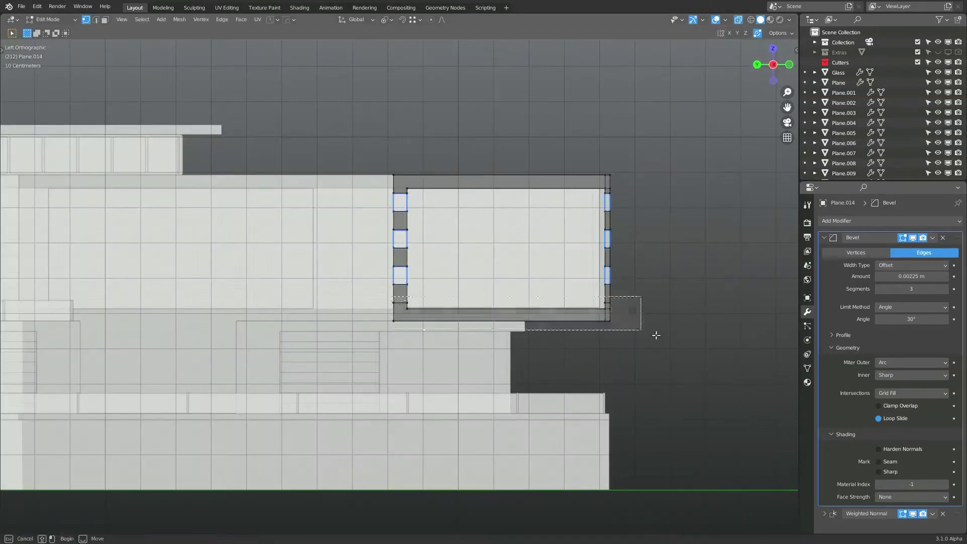
{"action": "key", "text": "alt+z"}
{"action": "left_click_drag", "start_coordinate": [389, 261], "coordinate": [403, 285]}
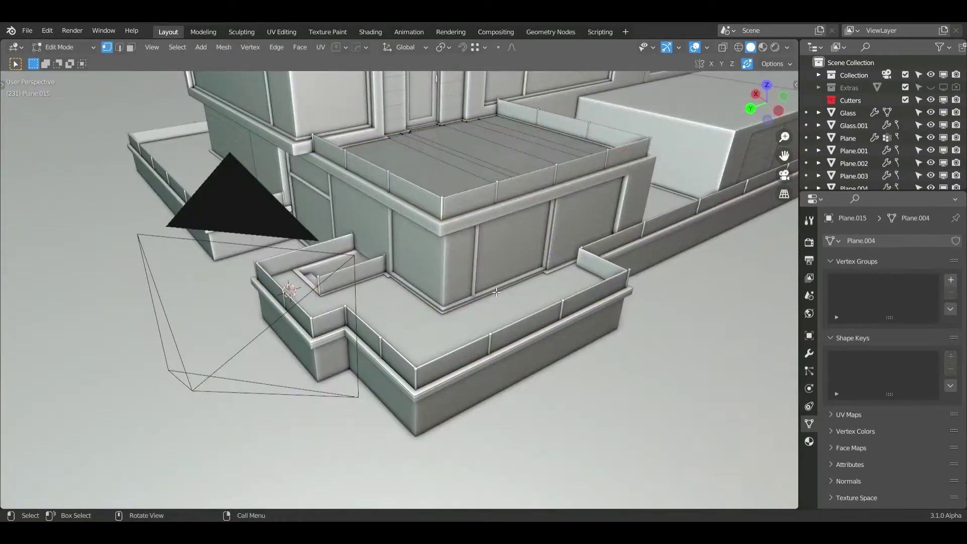
Step: View the terrace slab from directly above in Top view
{"action": "key", "text": "KP_7"}
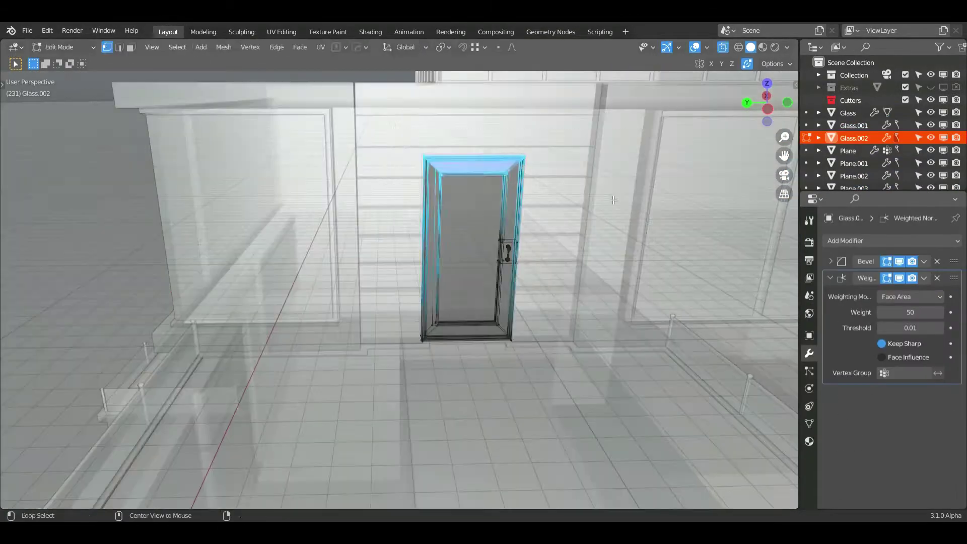
Step: Box-select the glass door's vertices between the two large upper windows to start framing the door
{"action": "left_click_drag", "start_coordinate": [460, 170], "coordinate": [600, 478]}
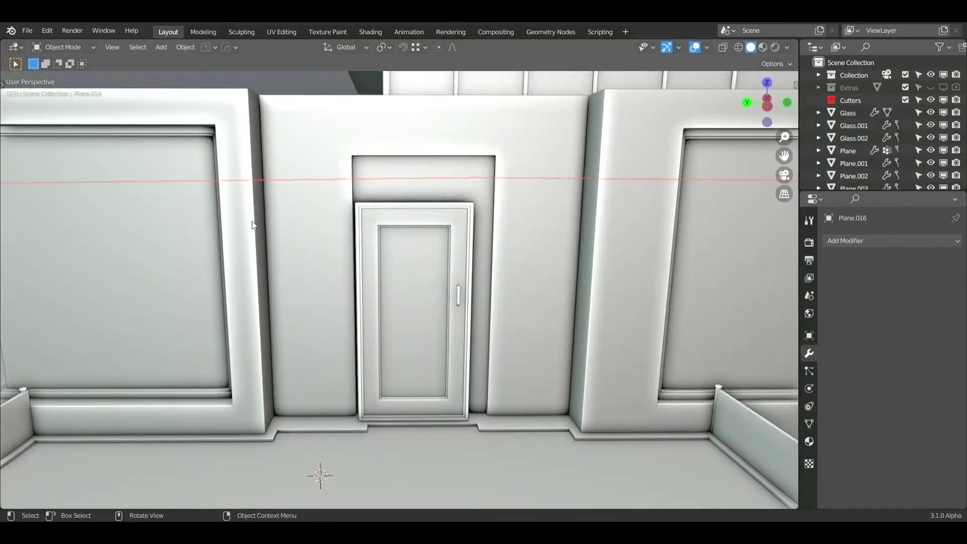
{"action": "right_click", "coordinate": [463, 231]}
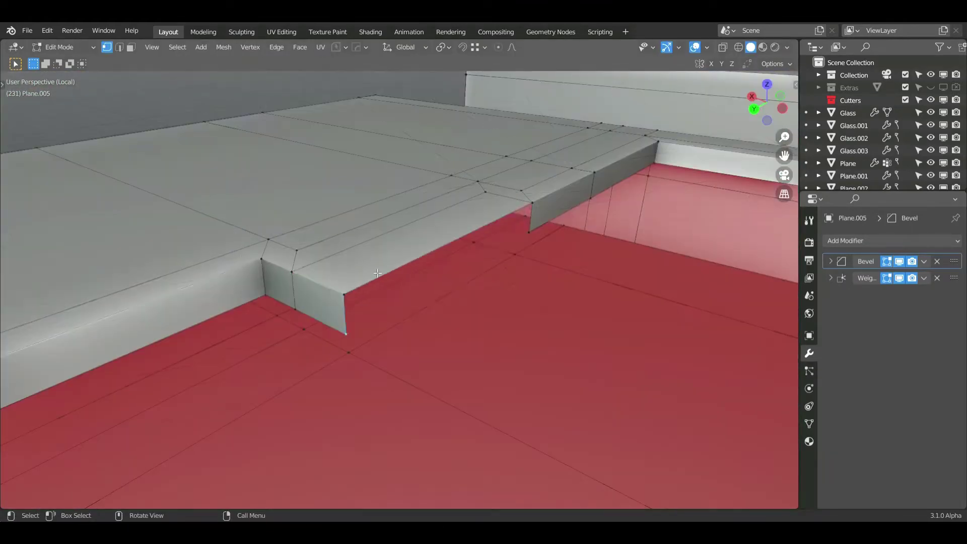
Step: Orbit around the stepped slab mesh and switch to edge select mode
{"action": "middle_click_drag", "start_coordinate": [377, 273], "coordinate": [241, 201]}
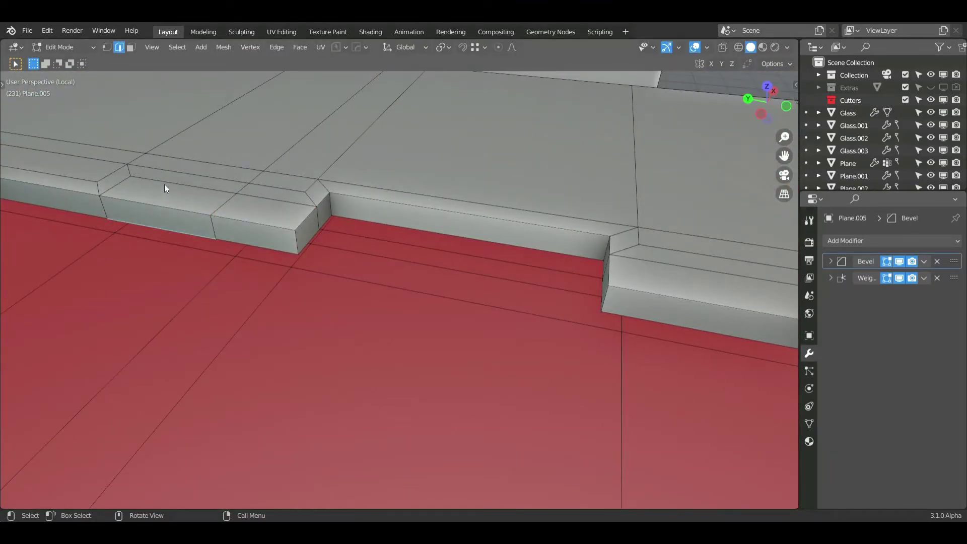
{"action": "key", "text": "2"}
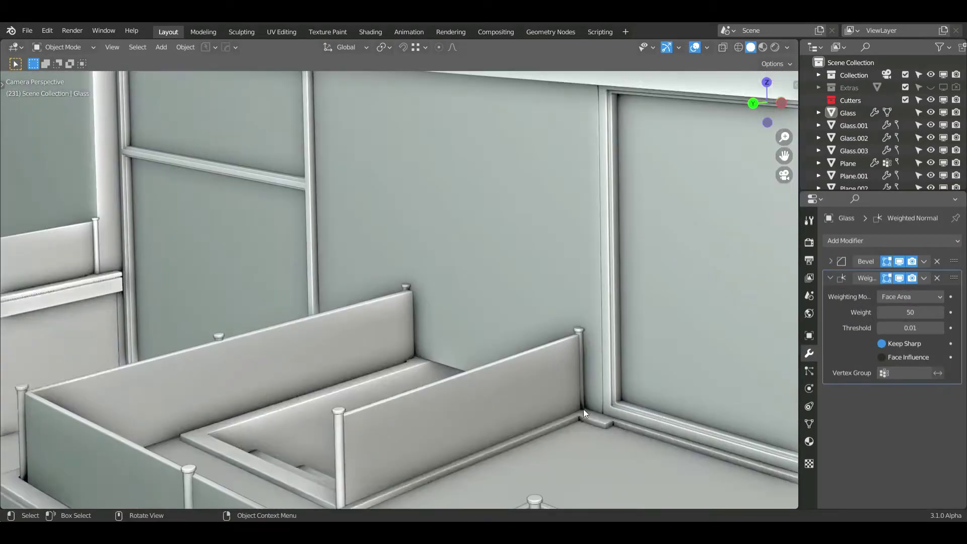
Step: Move the ground plane into place under the house
{"action": "left_click", "coordinate": [583, 410]}
{"action": "key", "text": "g"}
{"action": "key", "text": "x"}
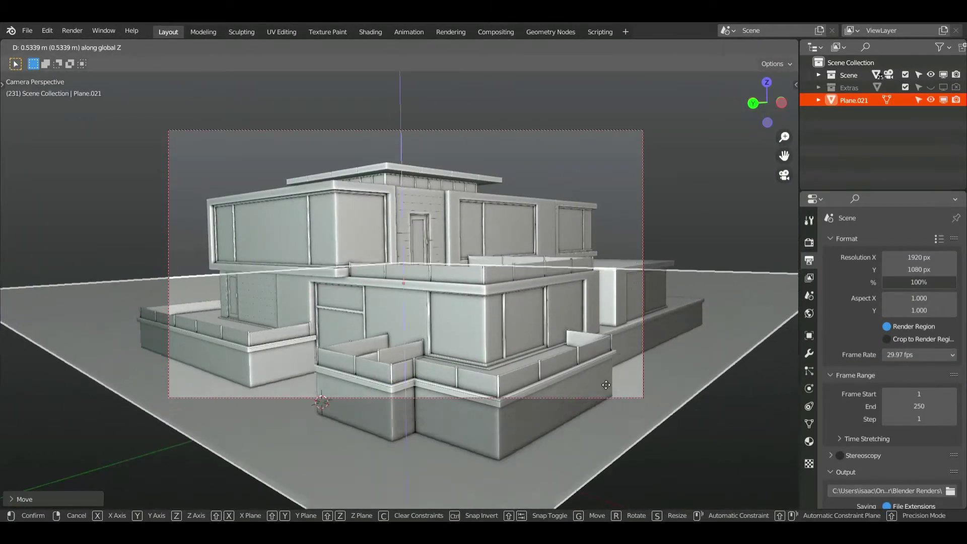
{"action": "left_click", "coordinate": [607, 385]}
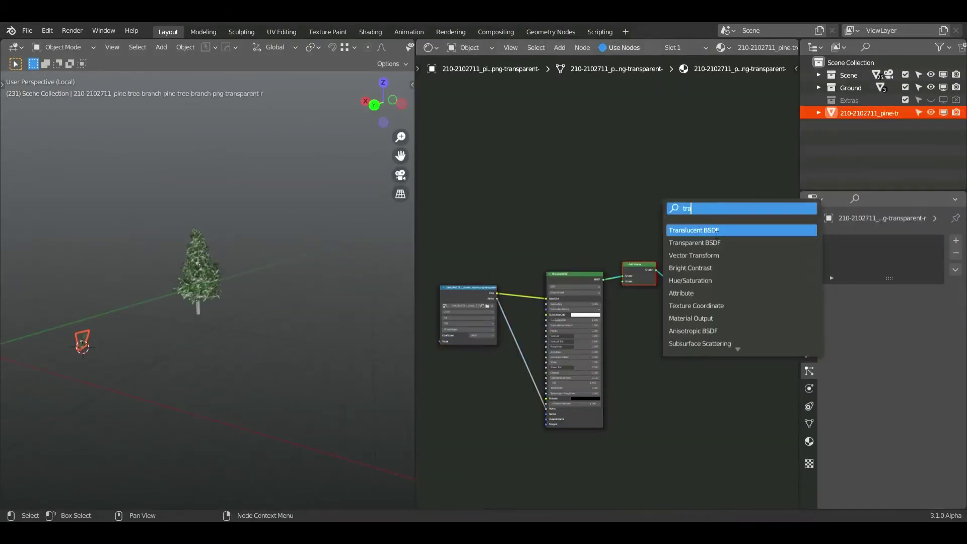
Step: Place a Translucent BSDF node in the pine-branch material
{"action": "left_click", "coordinate": [717, 234]}
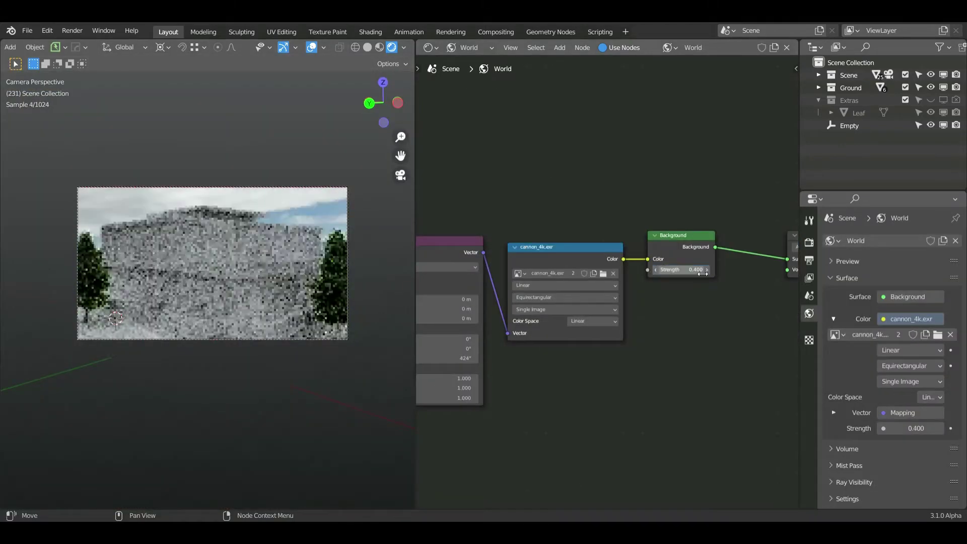
Step: Trackball-rotate the sun lamp to angle its light over the house
{"action": "key", "text": "r"}
{"action": "key", "text": "Return"}
{"action": "left_click", "coordinate": [310, 50]}
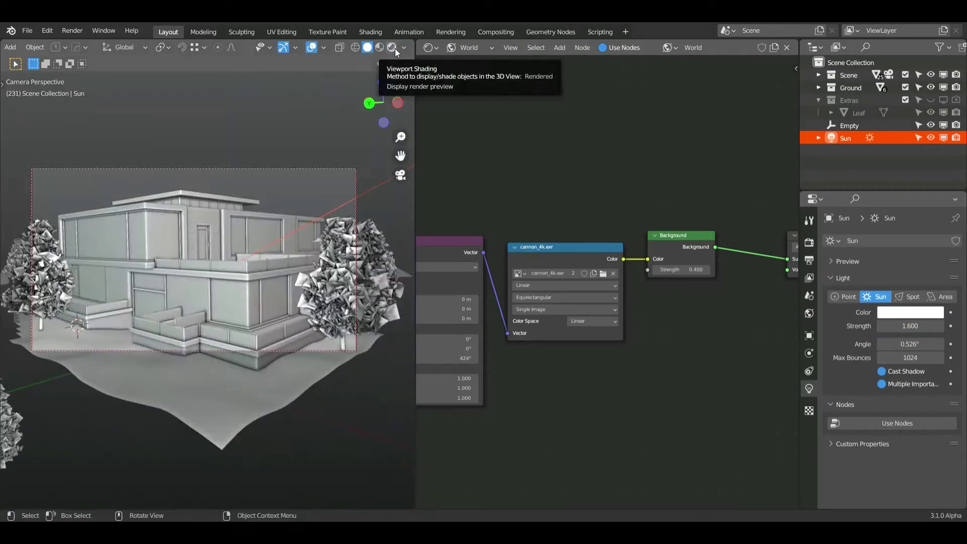
Step: Preview the scene in Rendered shading and inspect the Leaf cutout's image texture node
{"action": "left_click", "coordinate": [395, 50]}
{"action": "scroll", "coordinate": [166, 385], "scroll_direction": "up", "scroll_amount": 3}
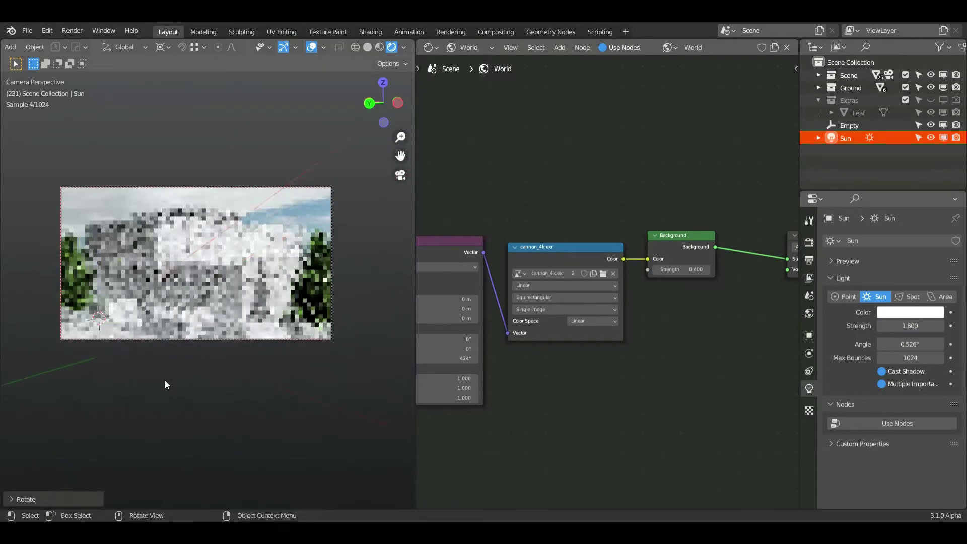
{"action": "left_click", "coordinate": [166, 385]}
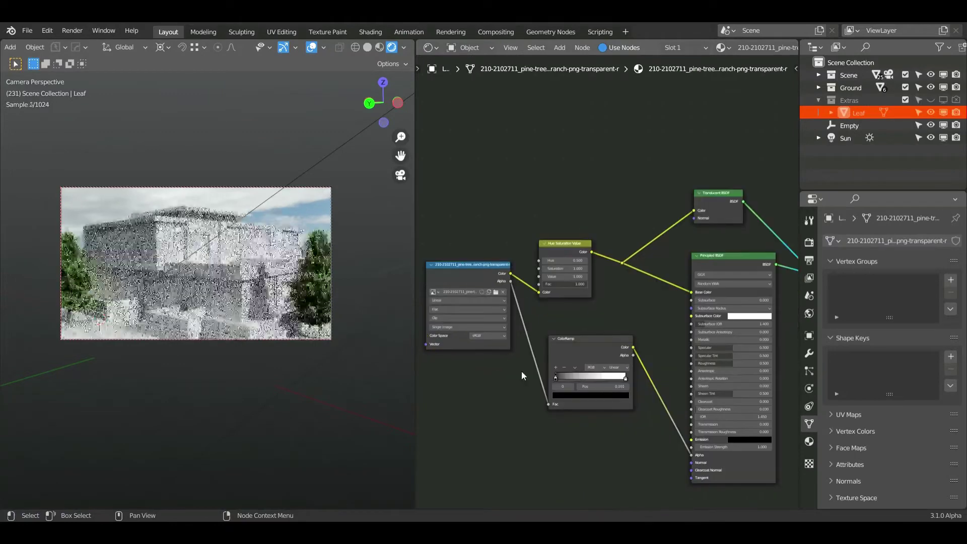
{"action": "scroll", "coordinate": [521, 371], "scroll_direction": "down", "scroll_amount": 2}
{"action": "middle_click_drag", "start_coordinate": [648, 284], "coordinate": [595, 311]}
{"action": "scroll", "coordinate": [594, 310], "scroll_direction": "up", "scroll_amount": 2}
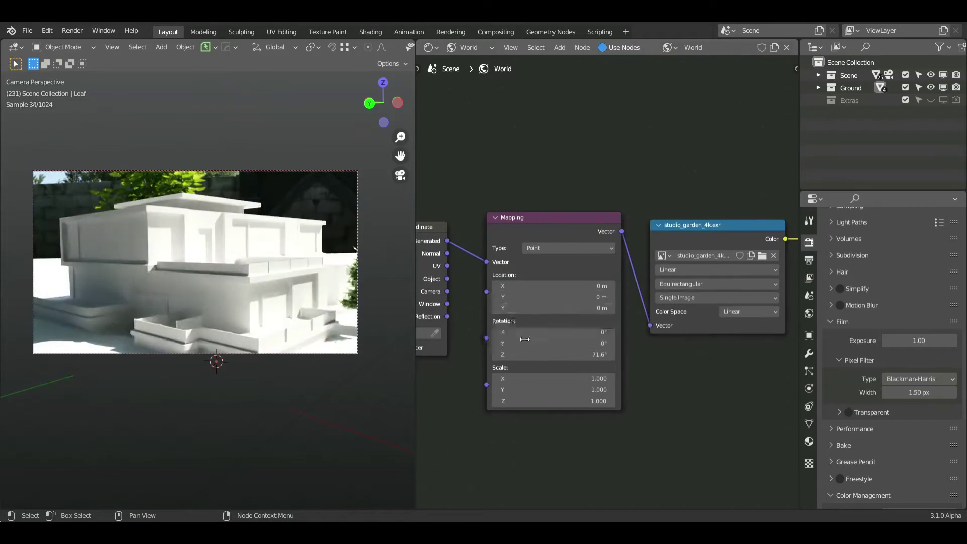
Step: Rotate the world HDRI background to about 140° on Z
{"action": "left_click_drag", "start_coordinate": [554, 354], "coordinate": [580, 354]}
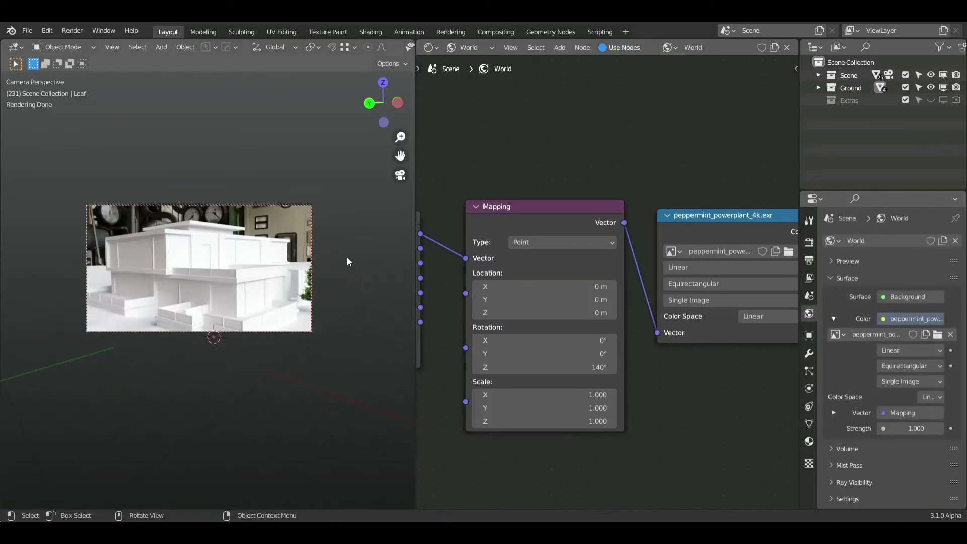
{"action": "scroll", "coordinate": [347, 261], "scroll_direction": "up", "scroll_amount": 1}
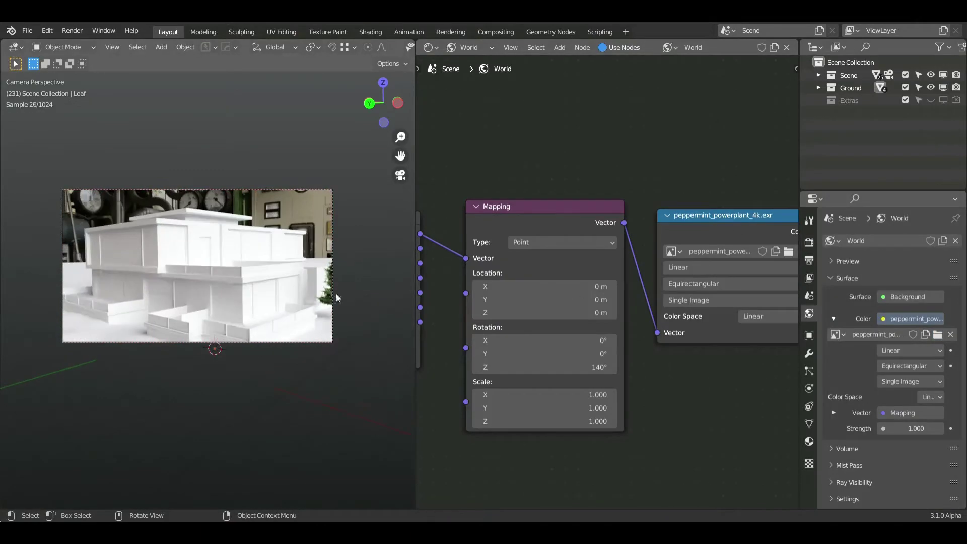
{"action": "key", "text": "shift+a"}
Step: Add an icosphere, scale it hugely around the scene, and give it a new material
{"action": "left_click", "coordinate": [316, 168]}
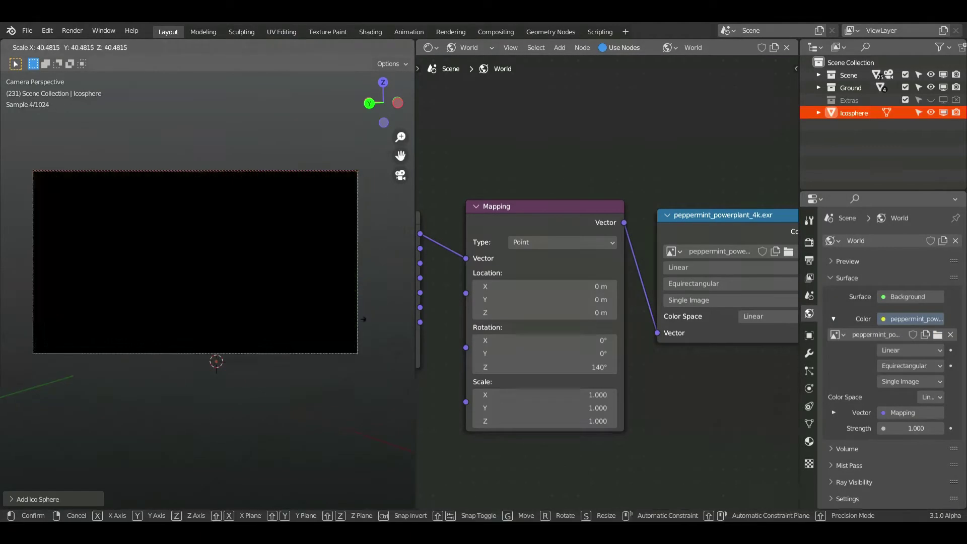
{"action": "right_click", "coordinate": [289, 228]}
{"action": "left_click", "coordinate": [288, 227]}
{"action": "left_click", "coordinate": [468, 63]}
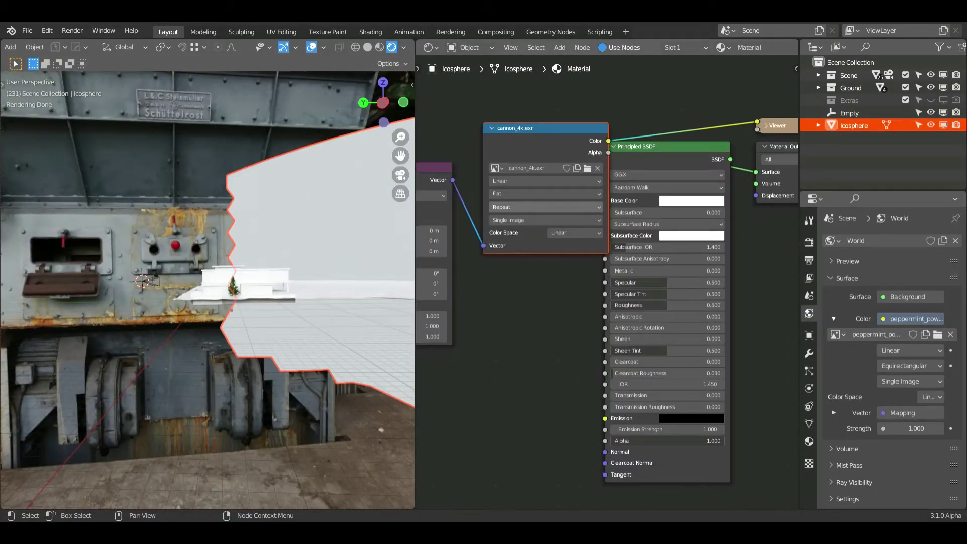
{"action": "middle_click_drag", "start_coordinate": [396, 87], "coordinate": [369, 222]}
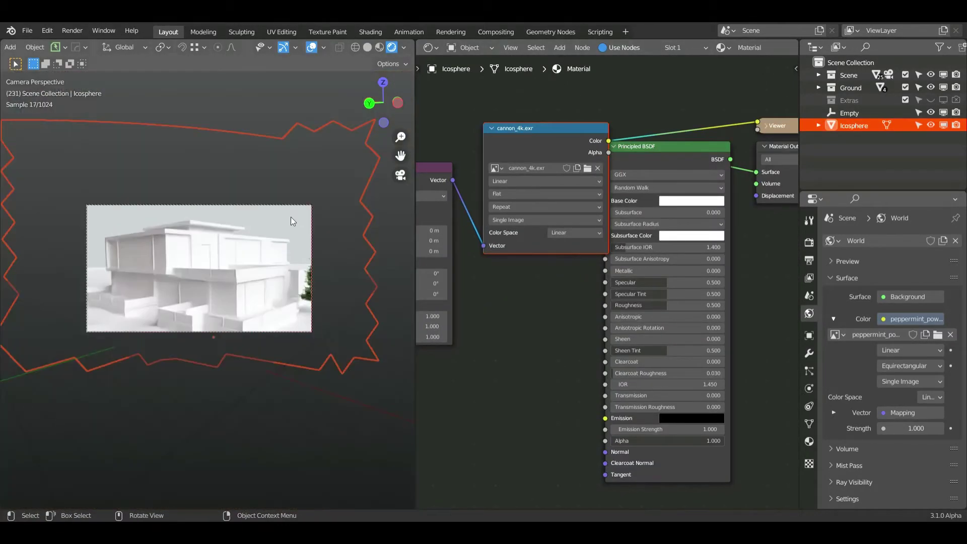